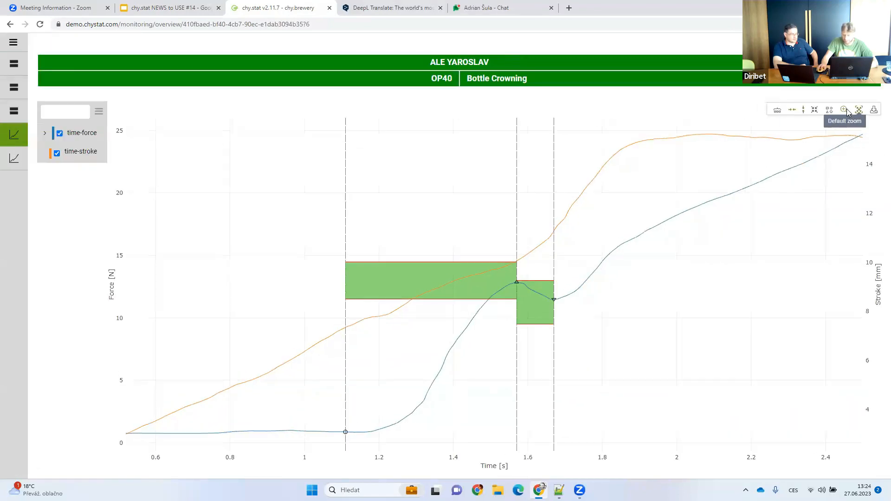
# Step: Zoom in and out on the Bottle Crowning force and stroke curve graph in mouse wheel zoom mode
pyautogui.click(844, 110)
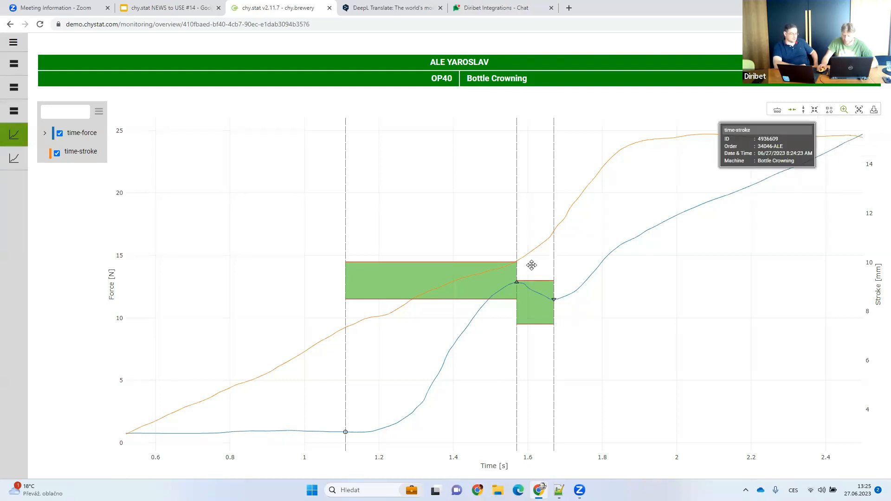
pyautogui.scroll(5, 531, 265)
pyautogui.scroll(5, 531, 265)
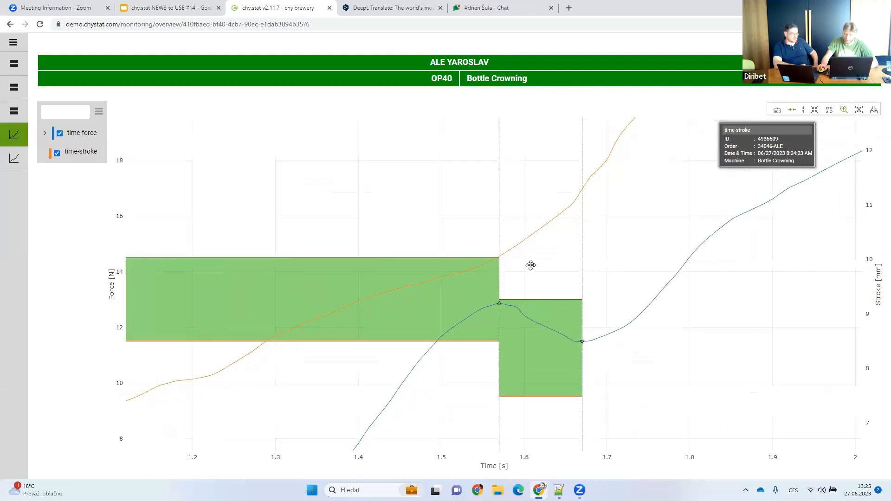
pyautogui.scroll(4, 531, 265)
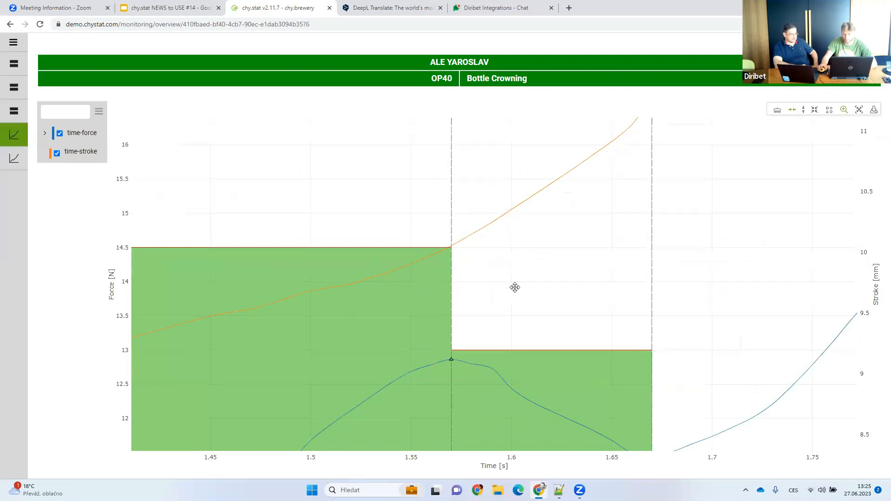
pyautogui.scroll(-3, 514, 285)
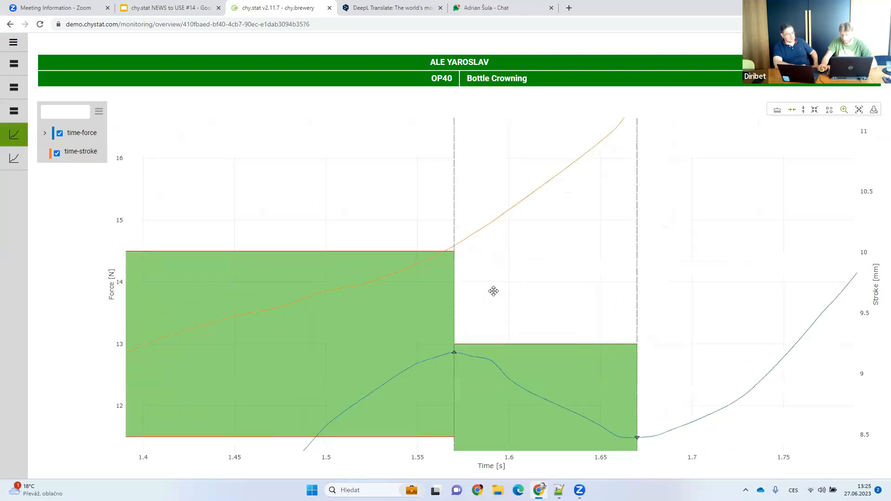
pyautogui.scroll(-5, 671, 259)
# Step: Zoom into the area around the green tolerance zones of the curve graph with Box select, and restore the default zoom
pyautogui.click(843, 109)
pyautogui.click(844, 127)
pyautogui.moveTo(461, 215); pyautogui.dragTo(667, 364)
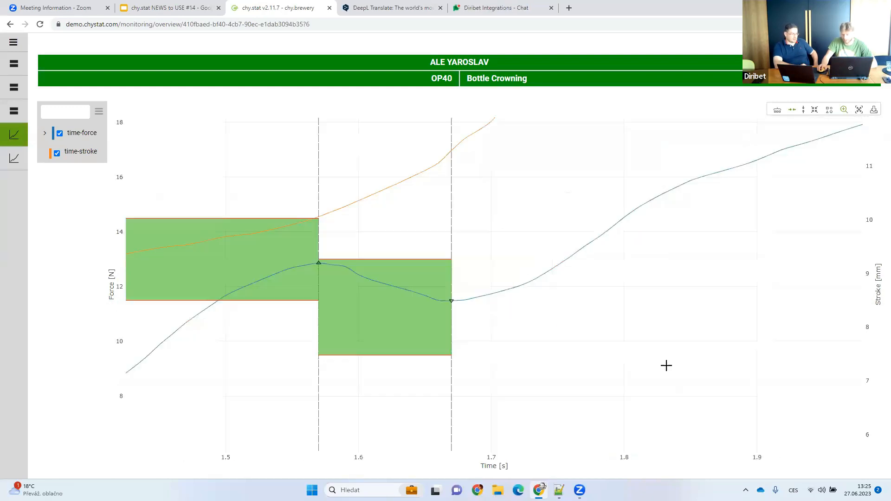
pyautogui.doubleClick(478, 183)
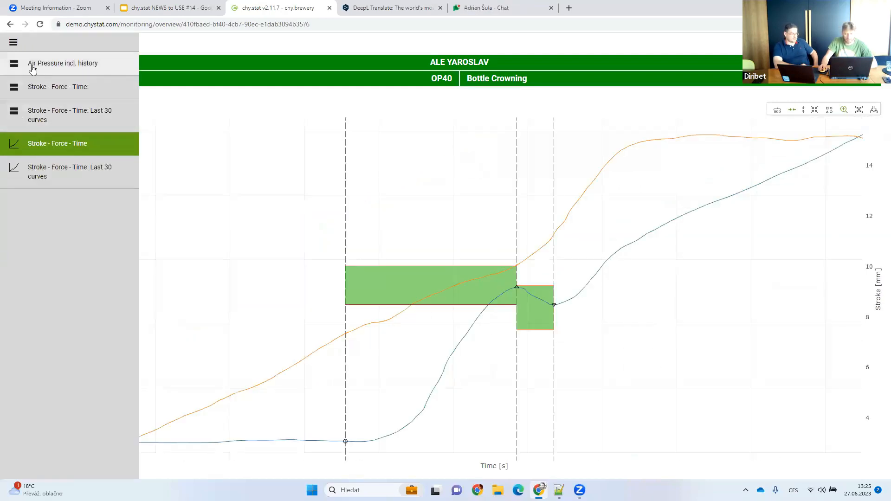
# Step: Demonstrate mouse wheel zoom and zoom reset on the Air Pressure incl. history chart, and return to the Stroke - Force - Time curve view
pyautogui.click(32, 65)
pyautogui.click(844, 202)
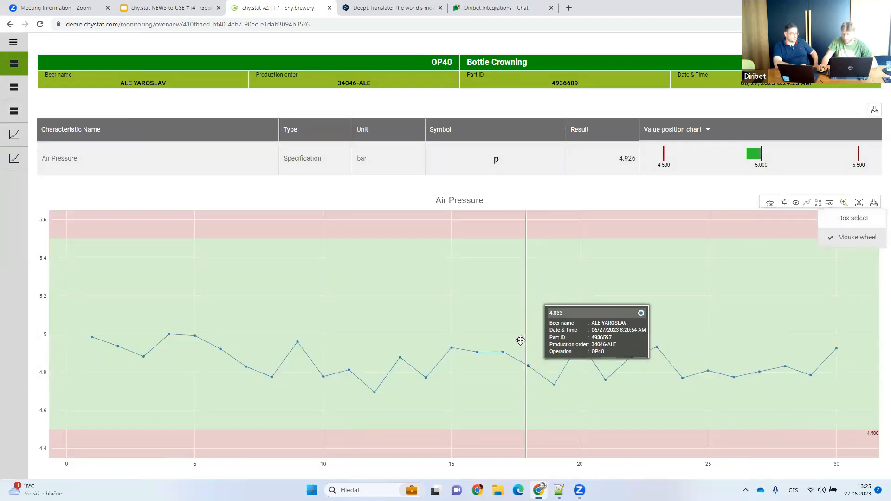
pyautogui.scroll(1, 473, 351)
pyautogui.scroll(5, 473, 351)
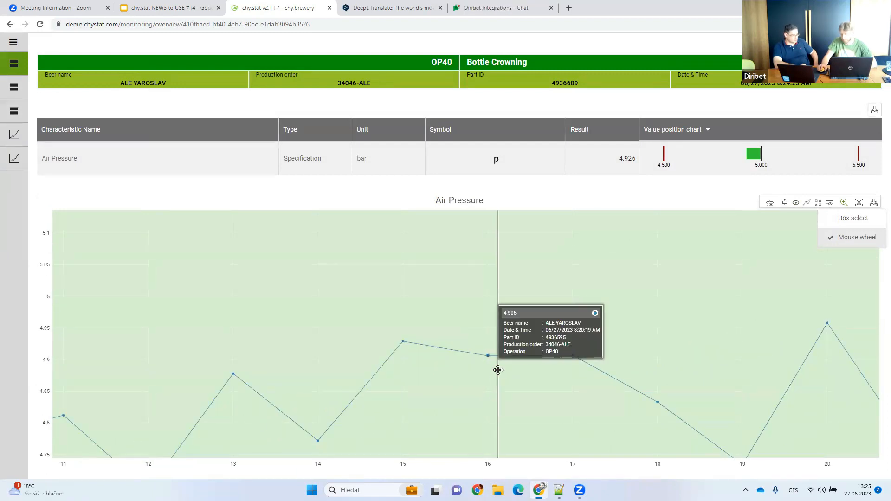
pyautogui.scroll(-4, 495, 370)
pyautogui.scroll(-4, 498, 370)
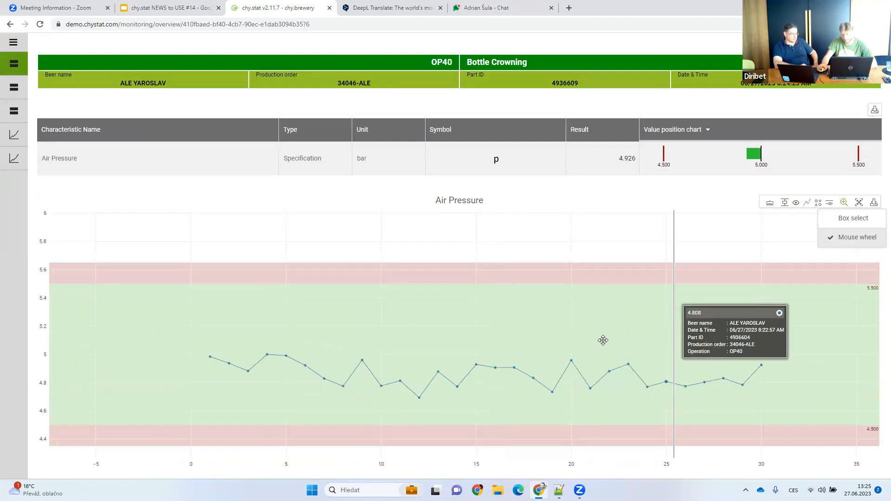
pyautogui.doubleClick(475, 311)
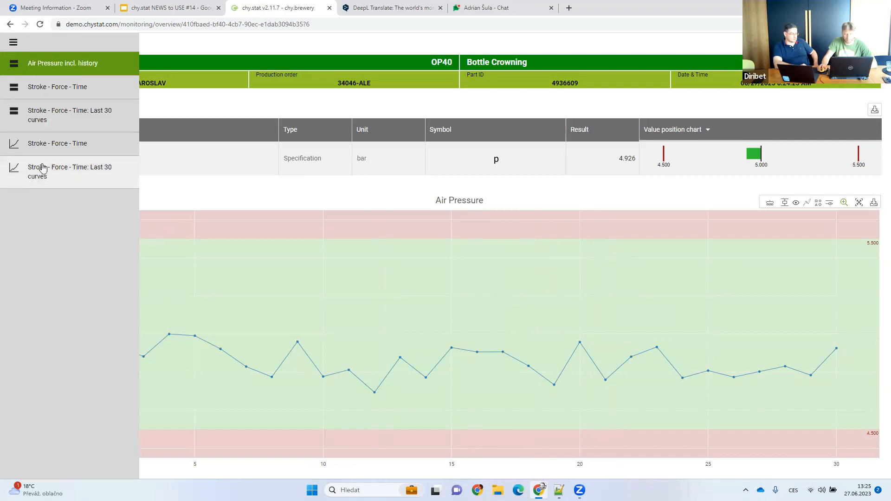
pyautogui.click(56, 143)
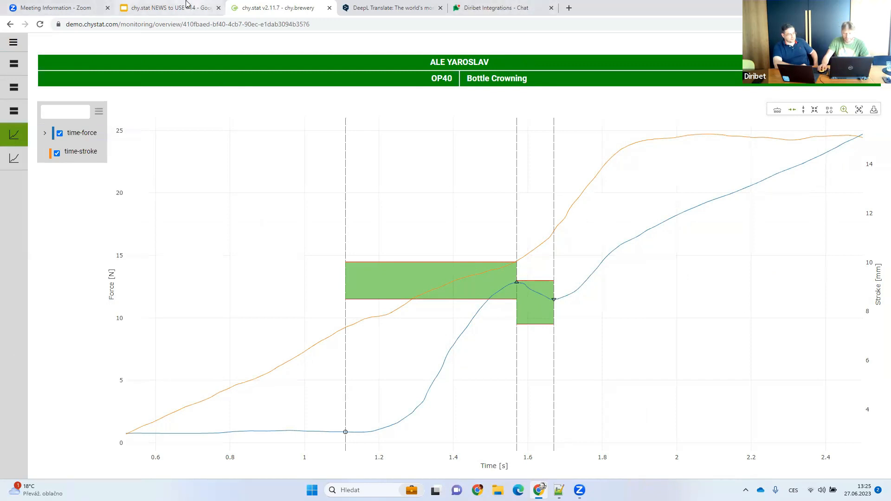
# Step: Switch to the Google Slides presentation, show slide 13 on improved graphic loading, and shrink the speaker notes area
pyautogui.click(171, 8)
pyautogui.scroll(-2, 58, 408)
pyautogui.click(55, 374)
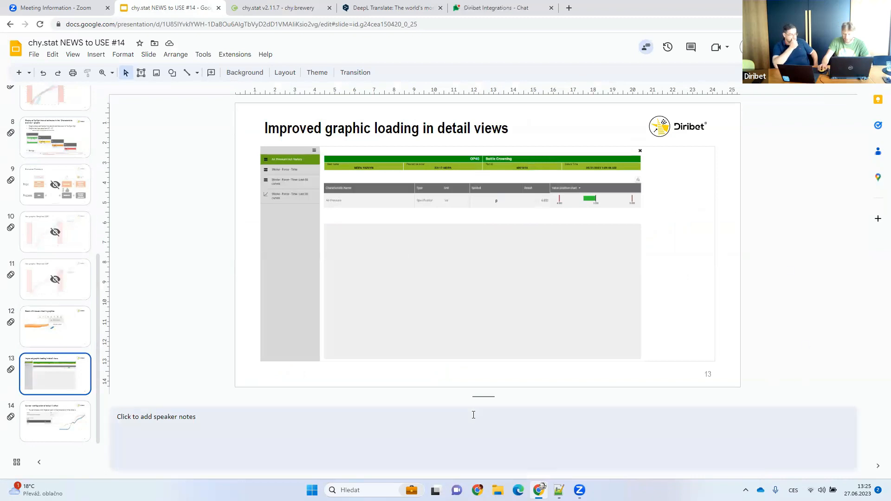
pyautogui.moveTo(480, 402); pyautogui.dragTo(482, 462)
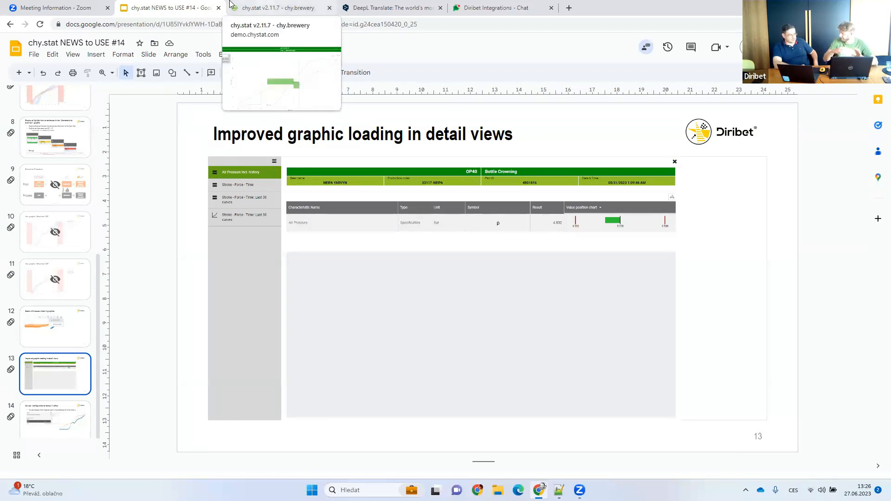
# Step: Switch to chy.stat, open the Crustallus overview, and view the OP30 Bottle Filling detail for the LAGER MYBEDA batch of 06/27/2023 7:15 AM
pyautogui.click(232, 7)
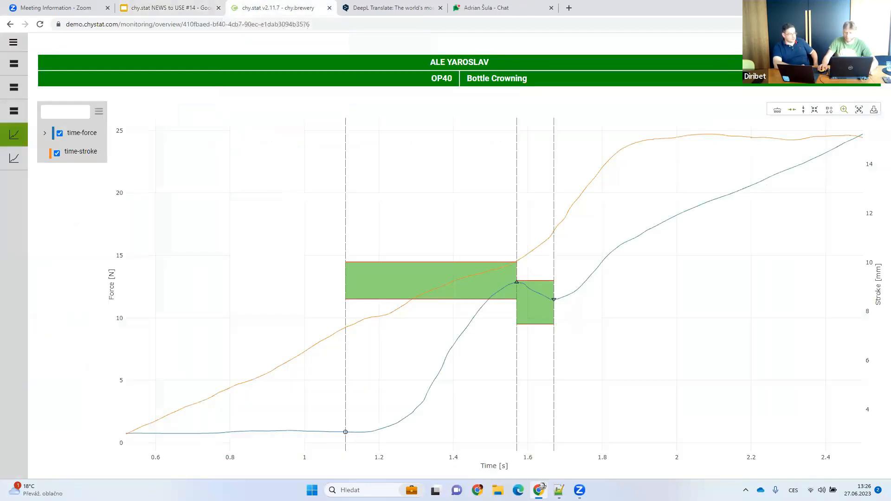
pyautogui.click(879, 43)
pyautogui.click(30, 40)
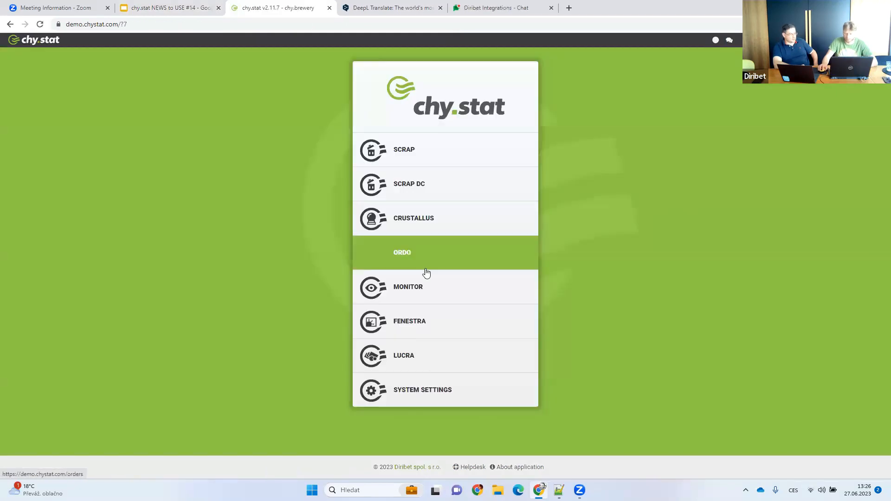
pyautogui.click(427, 229)
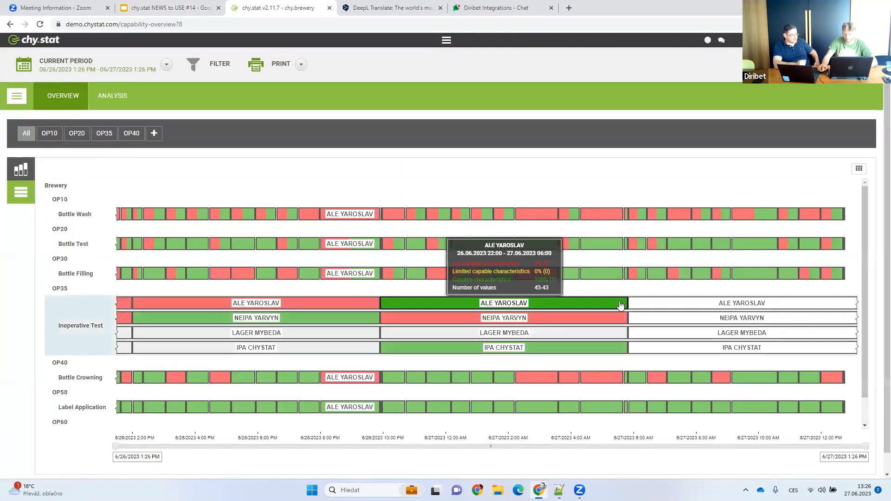
pyautogui.click(680, 273)
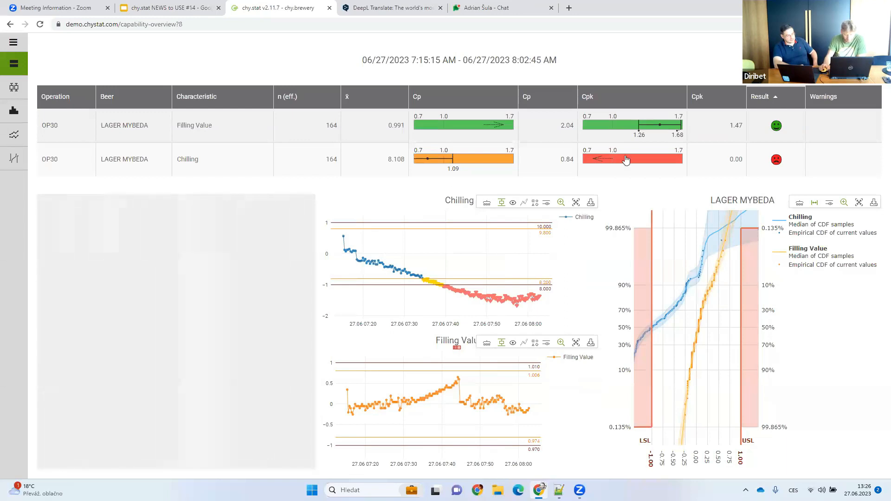
pyautogui.click(877, 43)
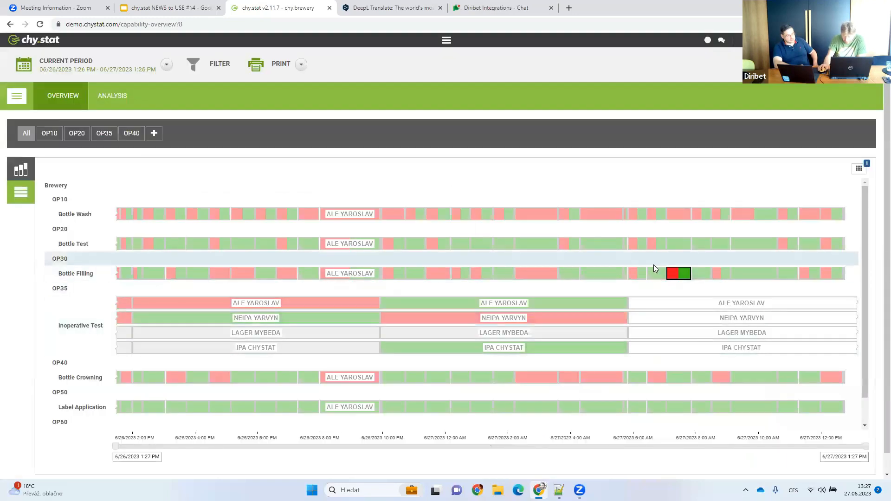
# Step: Switch to the Google Slides presentation and show slide 14 on the configuration of the curves' default X offset
pyautogui.click(163, 11)
pyautogui.press('Down')
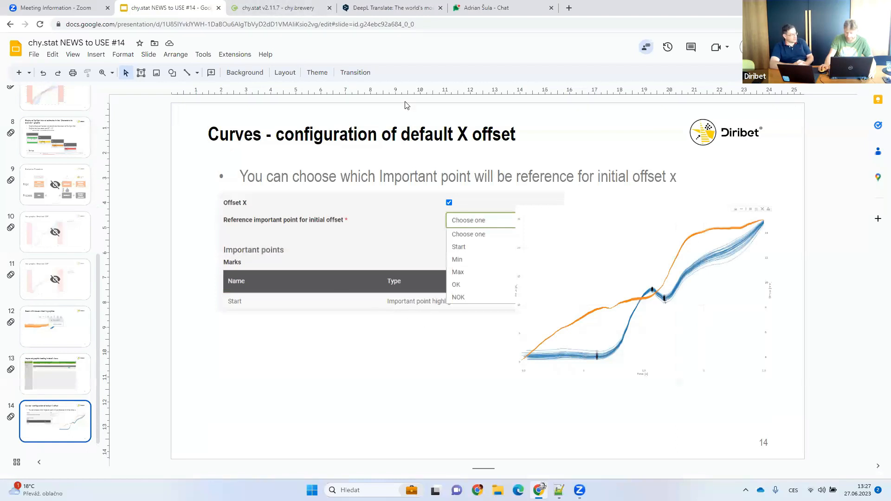
# Step: Switch to chy.stat and examine Stroke - Force - Time: Last 30 curves for the OP40 Bottle Crowning record around 8 AM in the monitoring overview
pyautogui.click(279, 8)
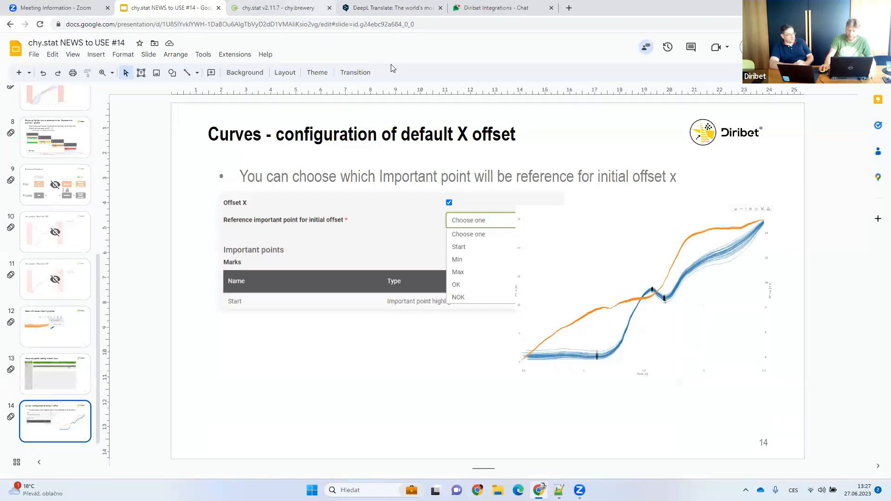
pyautogui.click(59, 42)
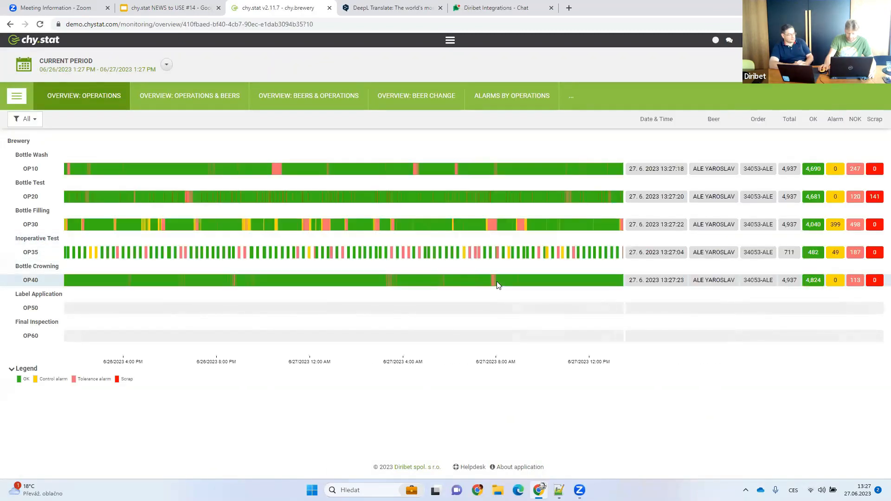
pyautogui.click(497, 282)
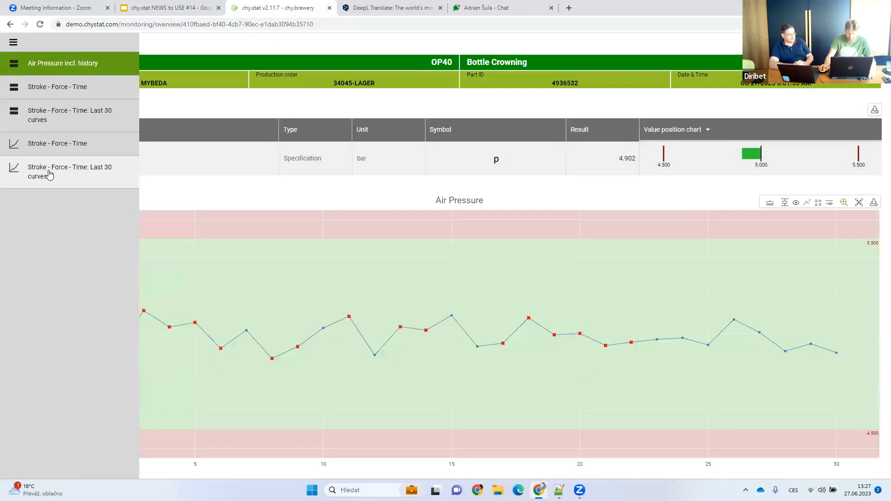
pyautogui.click(22, 161)
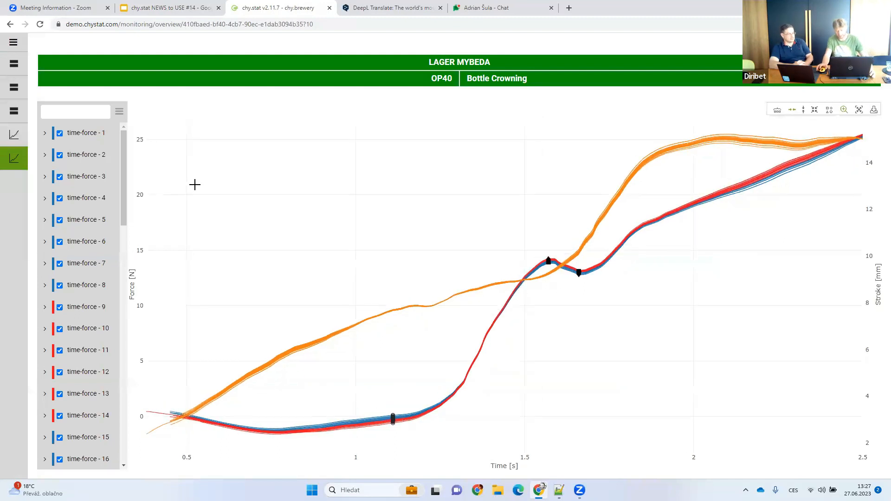
pyautogui.moveTo(392, 418)
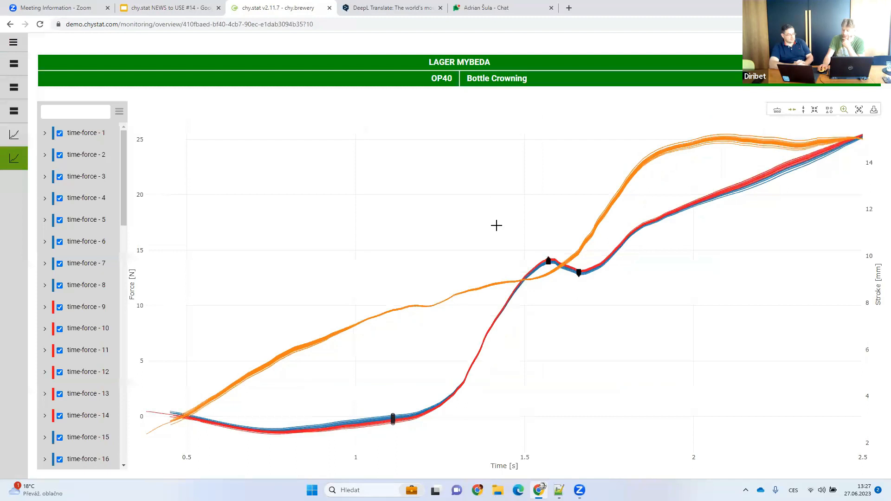
pyautogui.moveTo(548, 259)
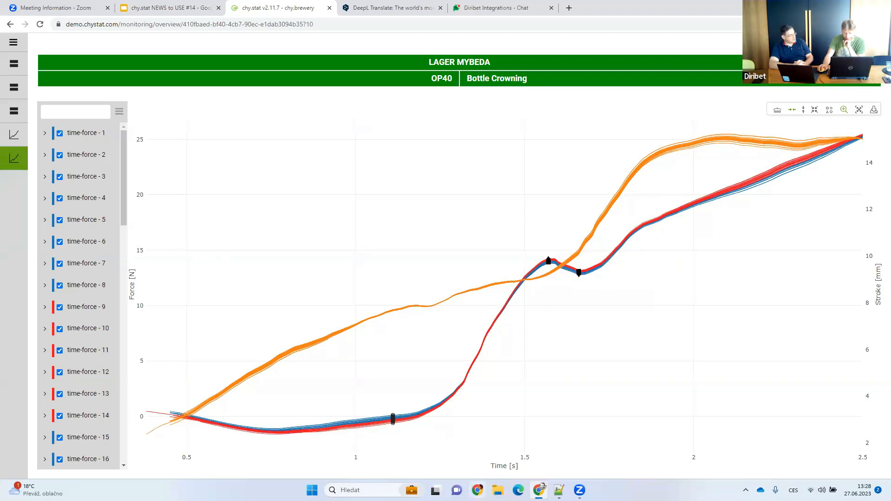
# Step: Switch to the Google Slides presentation and show slide 2, the NEWS to USE #14 topic overview
pyautogui.hotkey('ctrl', 'shift', 'Tab')
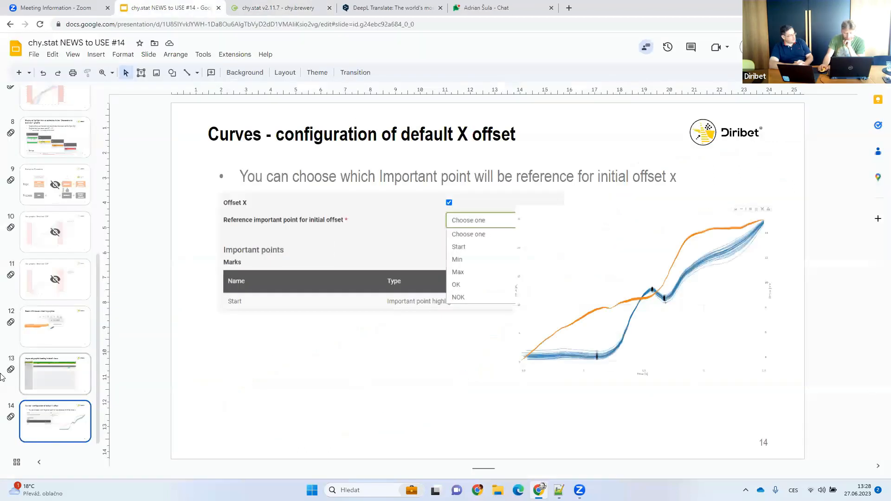
pyautogui.scroll(6, 72, 372)
pyautogui.scroll(10, 74, 370)
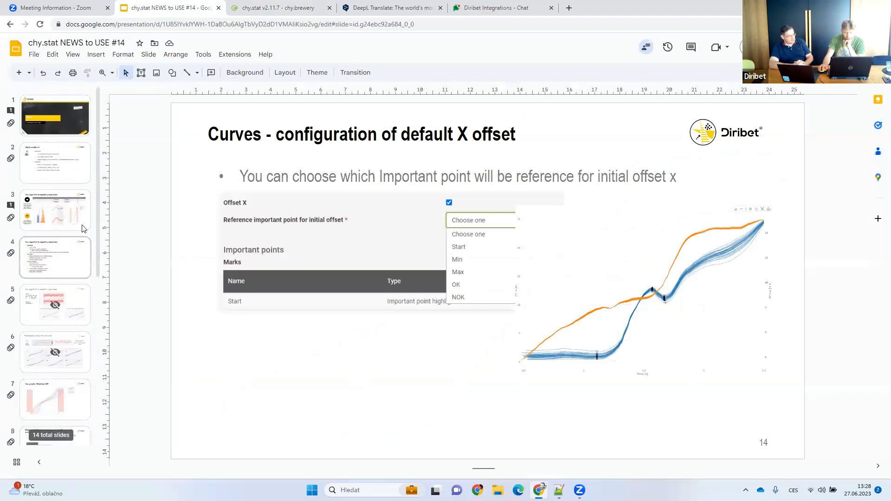
pyautogui.click(54, 162)
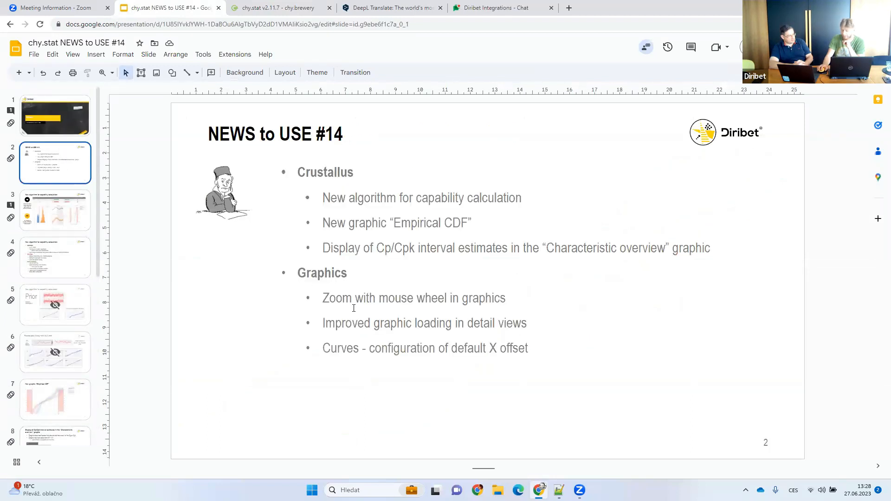